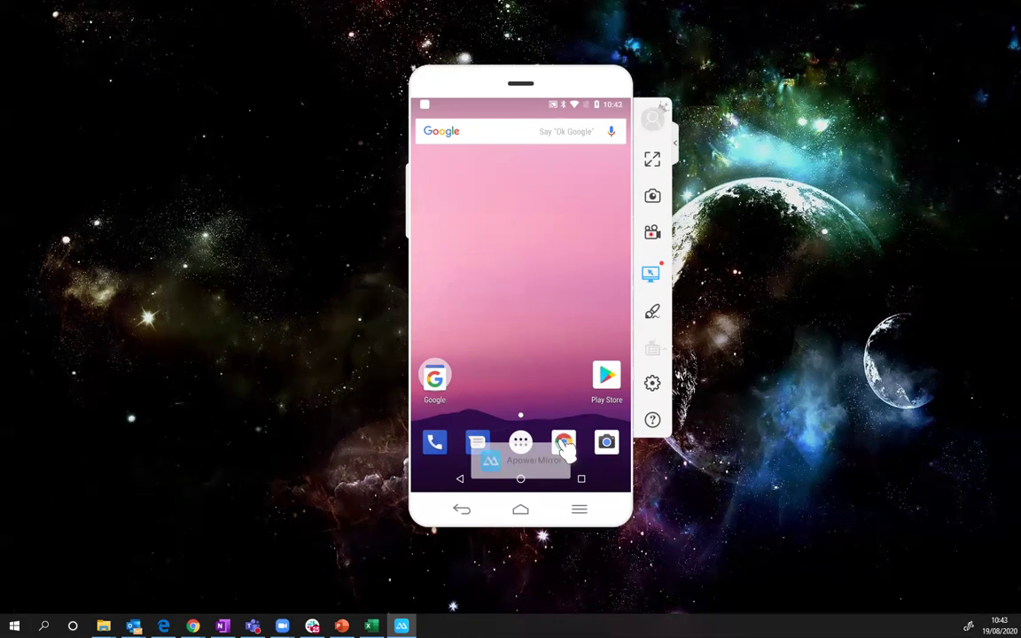
# - Switch to the Workspace ONE UEM console in Chrome and review the criteria of the Google Nexus smart group
pyautogui.click(568, 438)
pyautogui.hotkey('alt', 'Tab')
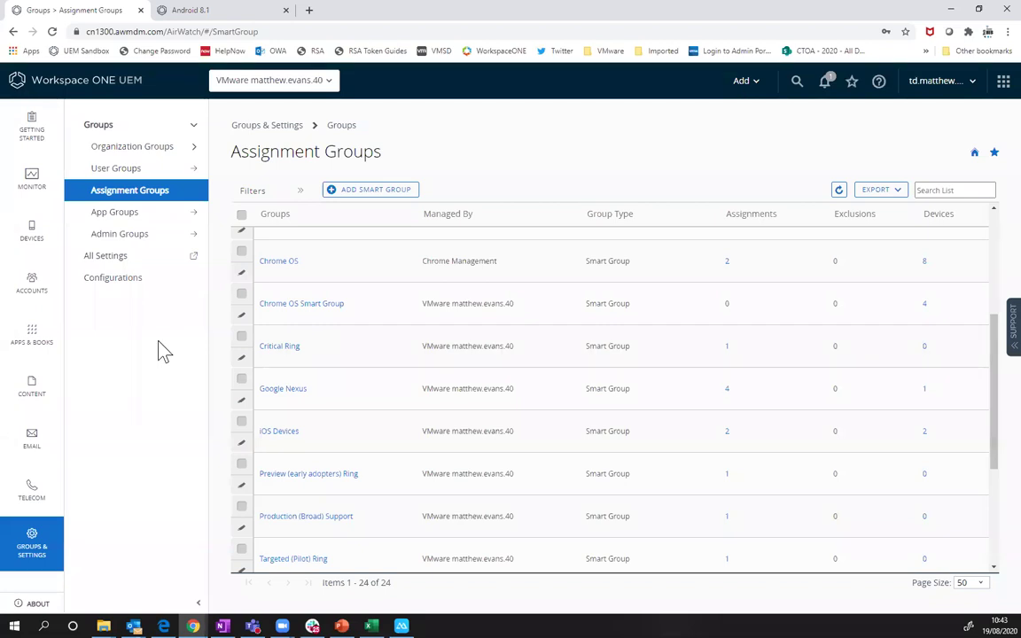
pyautogui.click(287, 398)
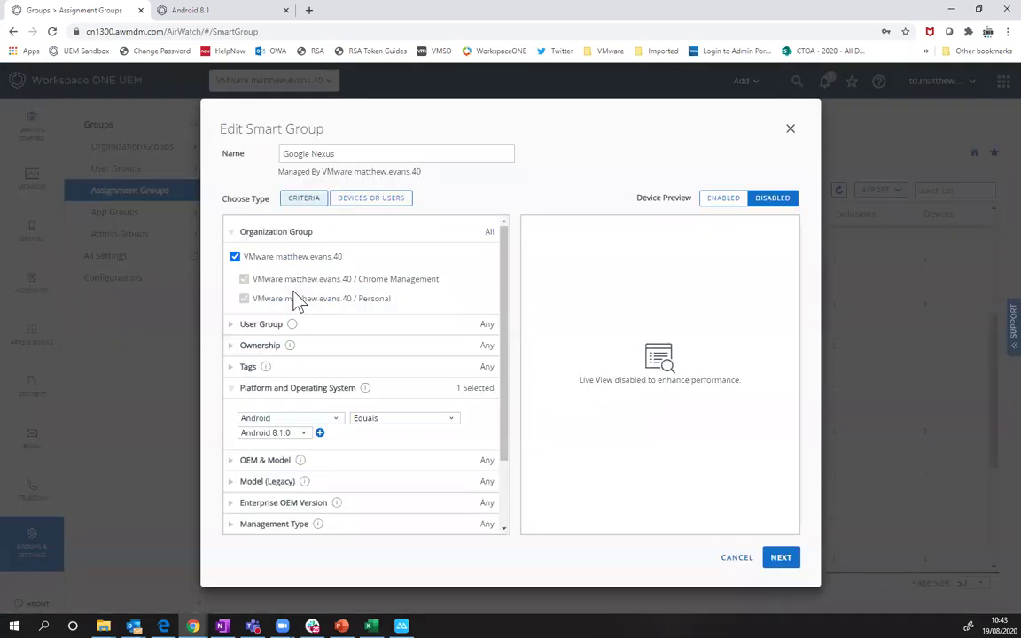
pyautogui.scroll(-2, 293, 353)
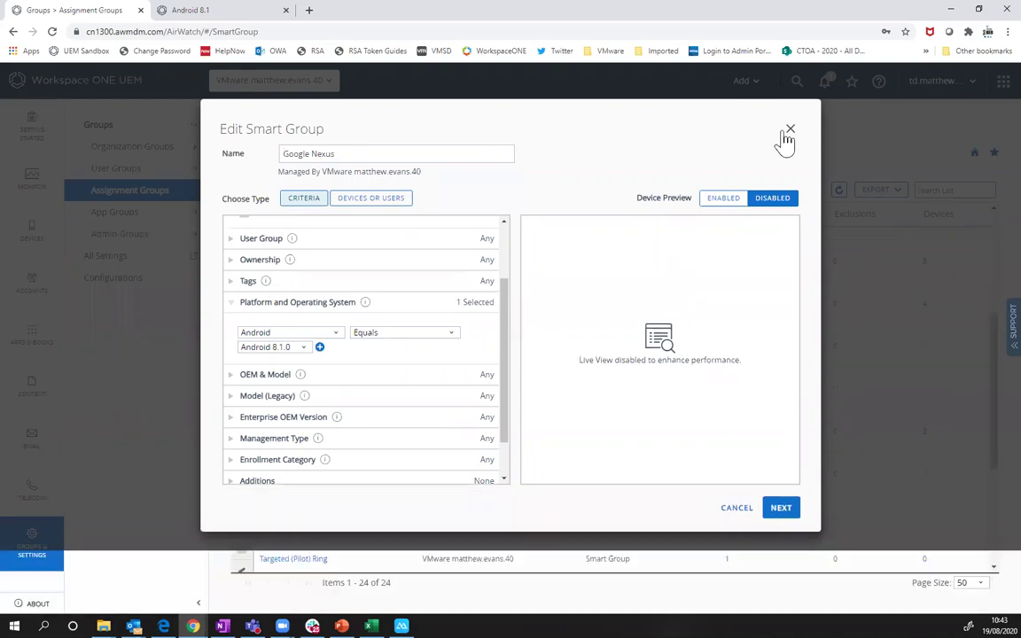
pyautogui.click(193, 339)
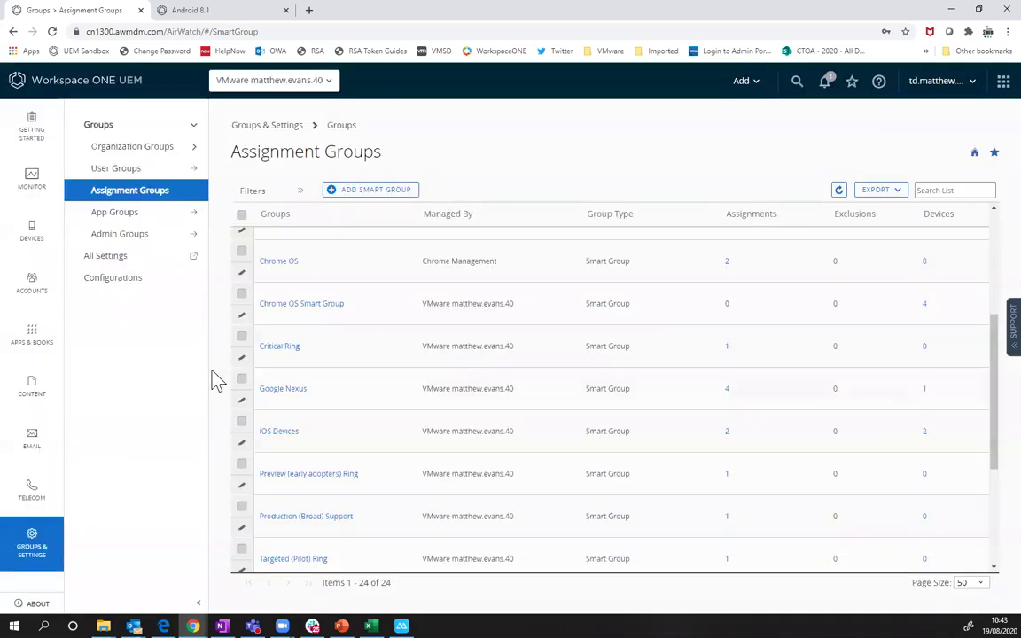
# - Review the application list and assignment of the Google Apps blacklist among the application groups
pyautogui.click(33, 349)
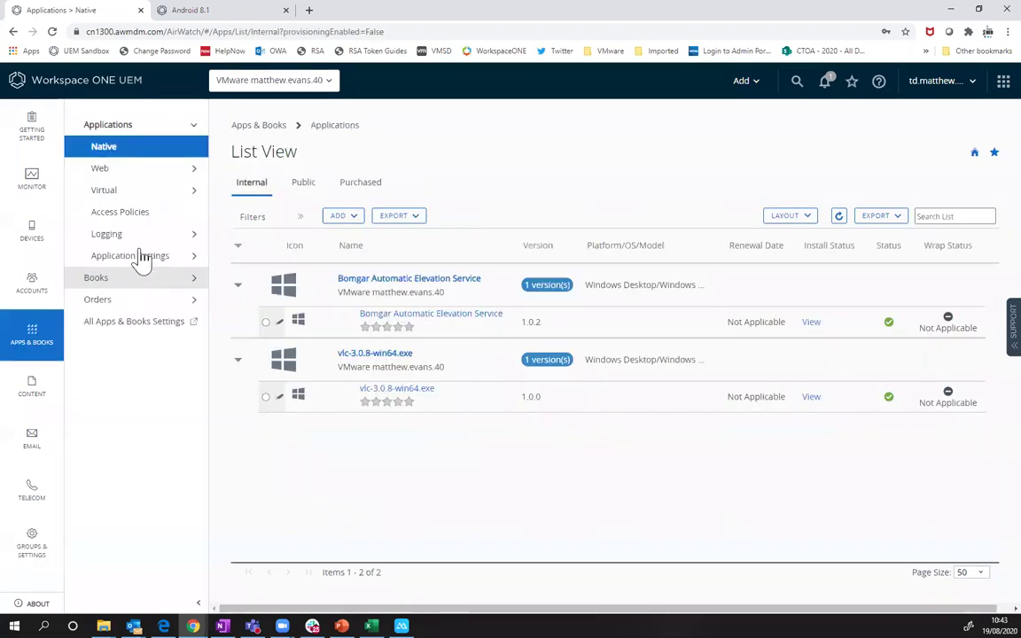
pyautogui.click(142, 256)
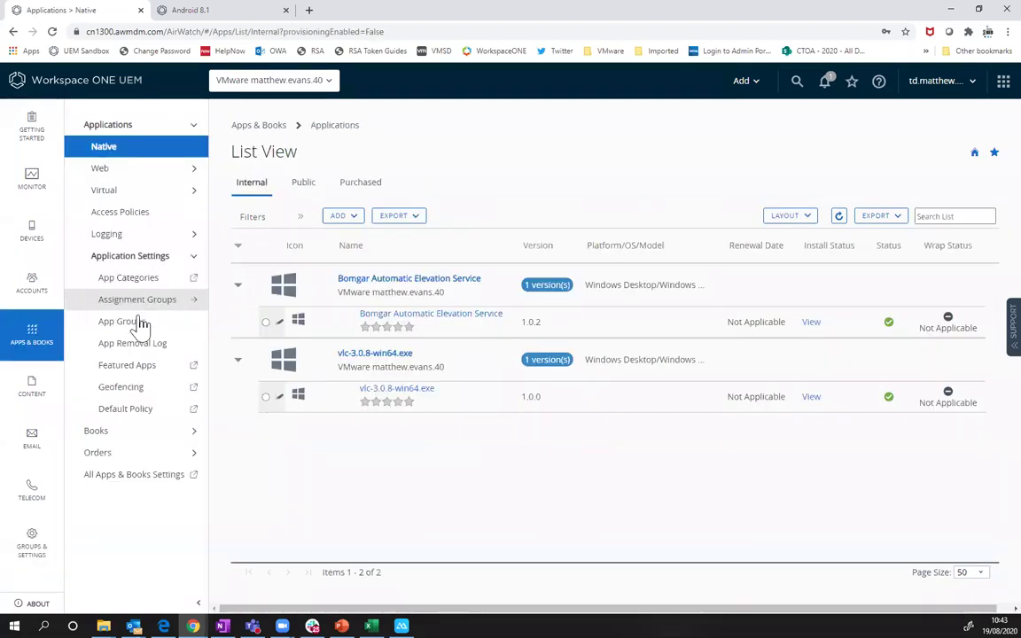
pyautogui.click(144, 326)
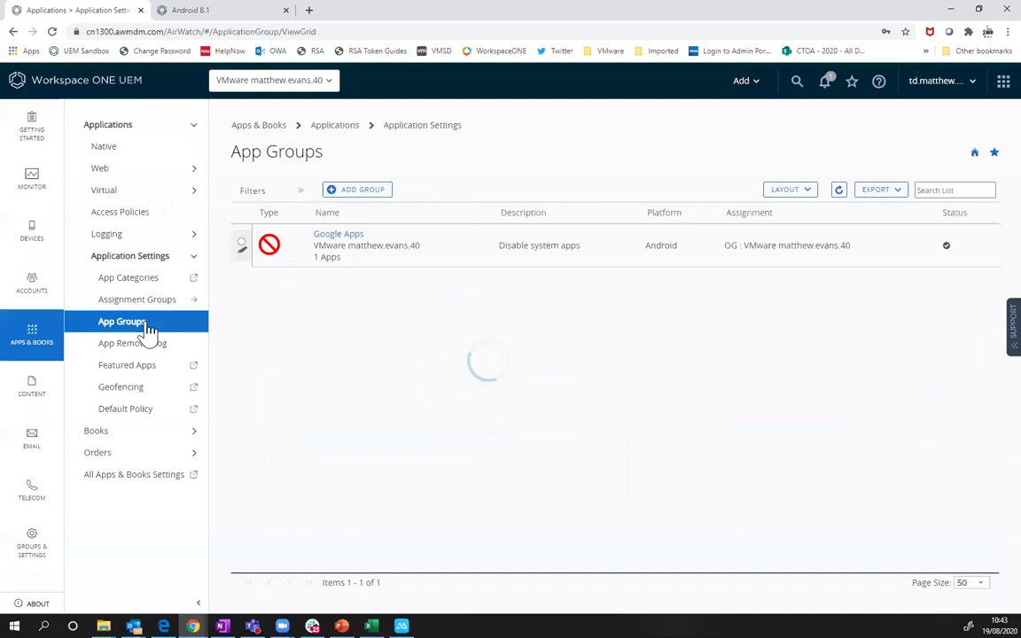
pyautogui.click(355, 238)
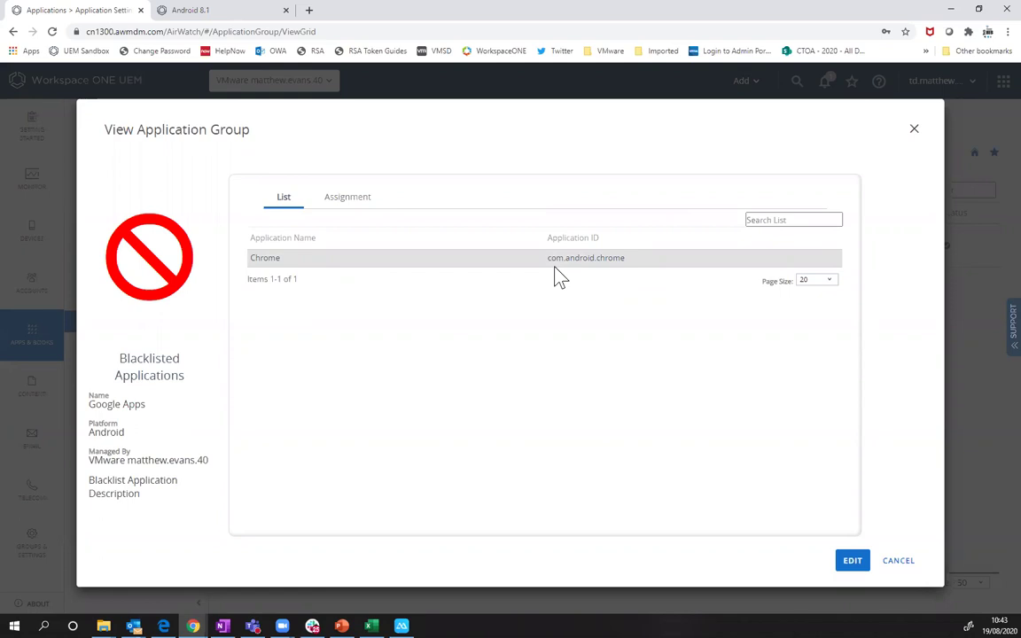
pyautogui.click(349, 203)
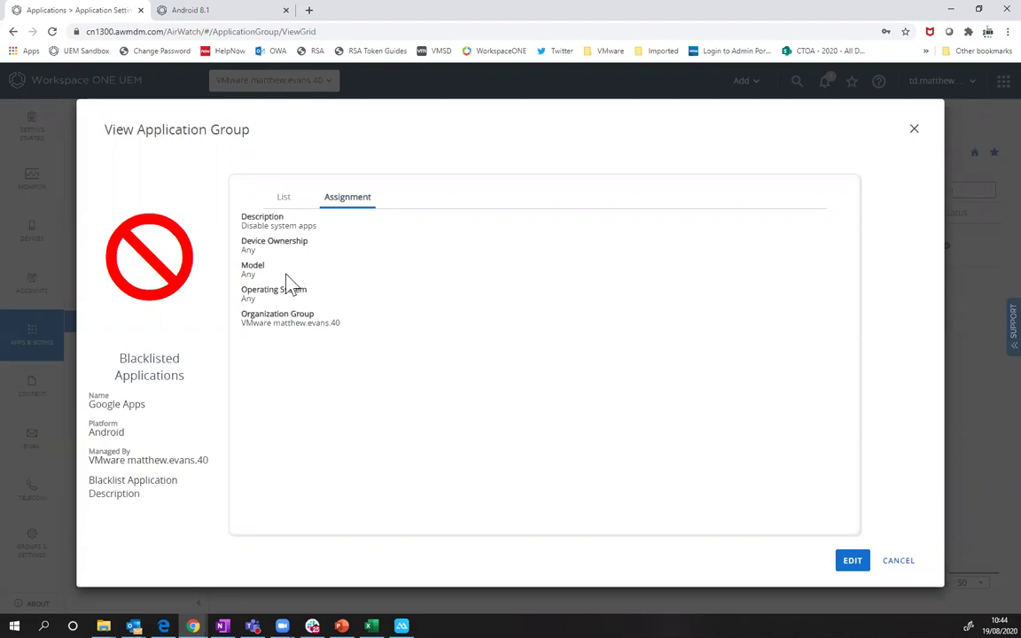
pyautogui.click(914, 564)
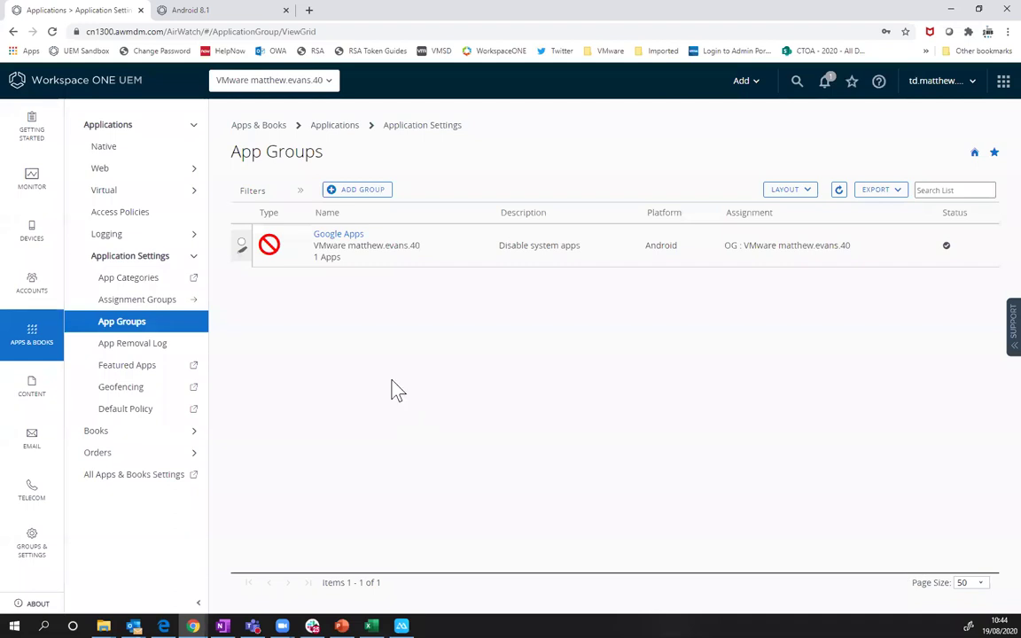
# - Start a new Android device profile and name it Disable System Apps
pyautogui.click(32, 232)
pyautogui.click(117, 234)
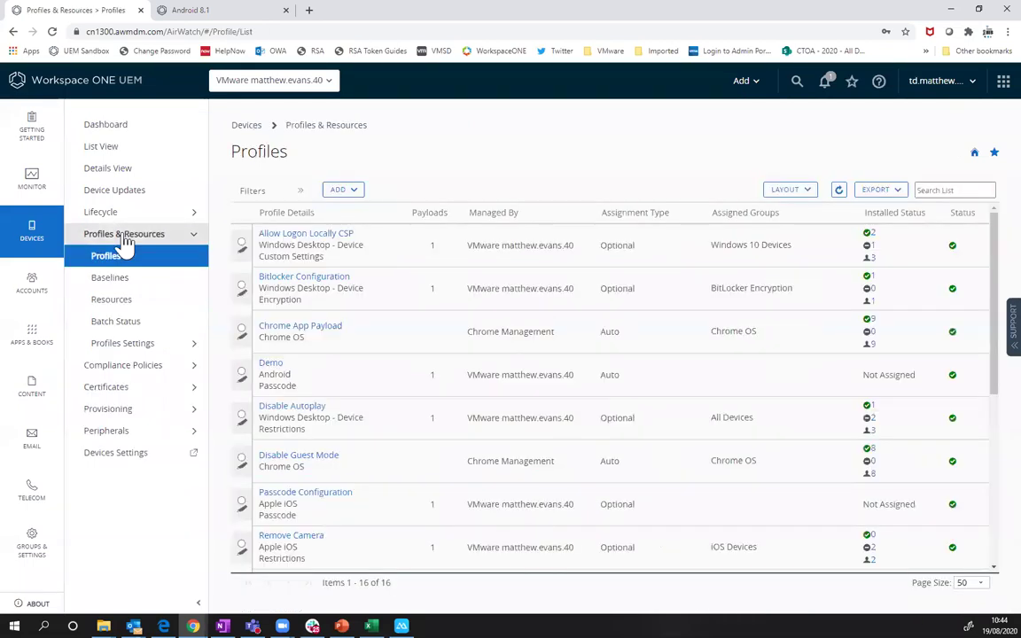
pyautogui.click(337, 193)
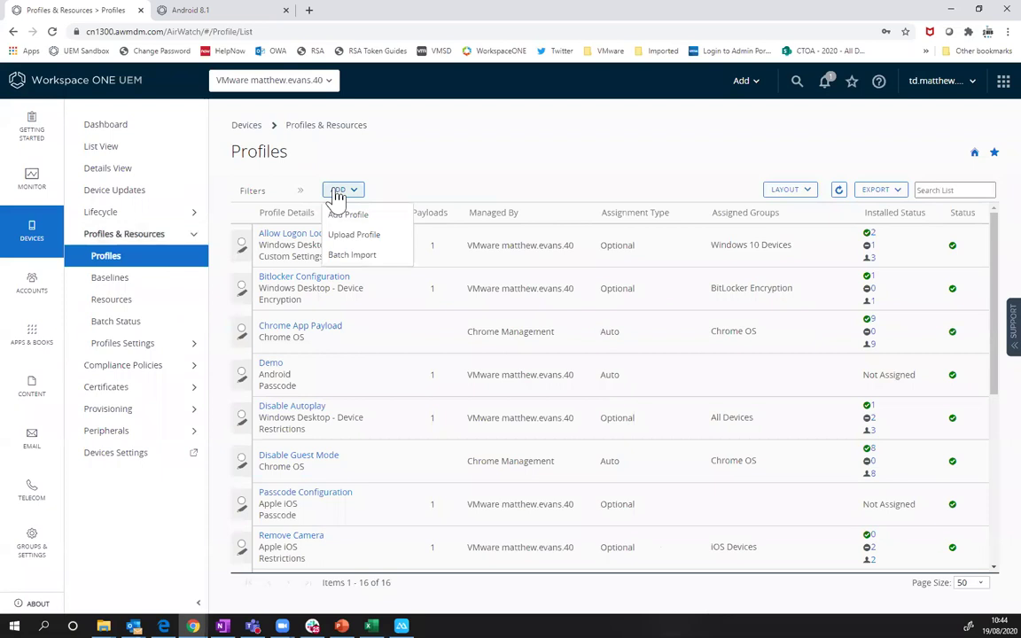
pyautogui.click(359, 216)
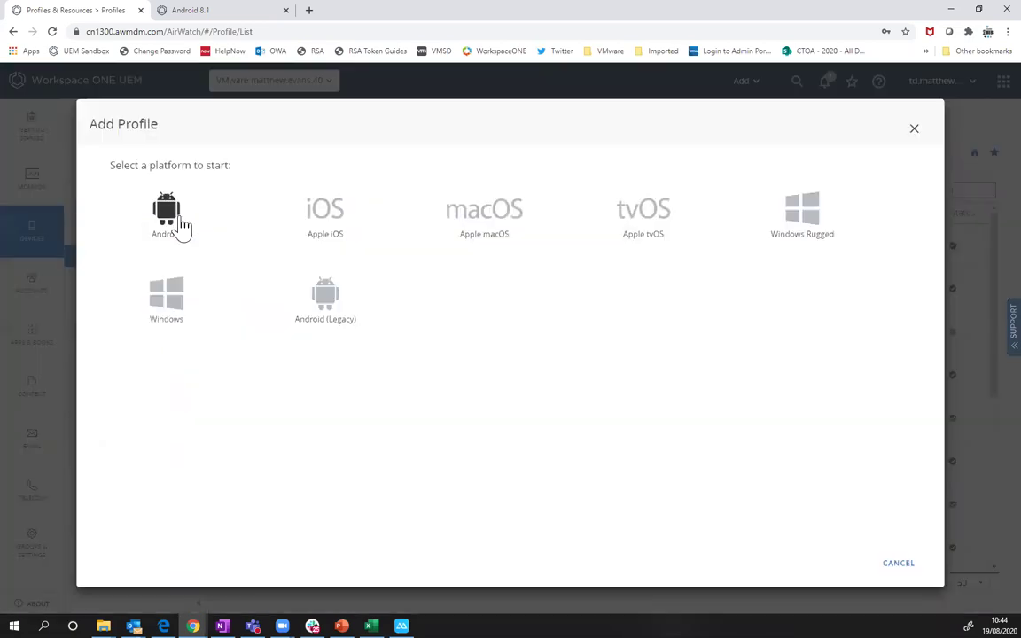
pyautogui.click(177, 222)
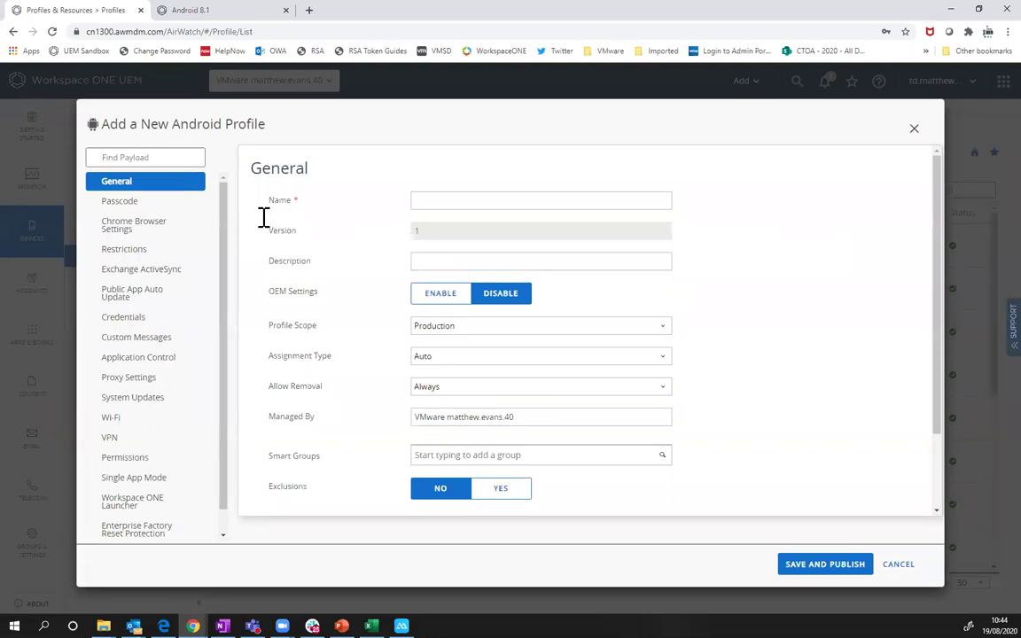
pyautogui.click(440, 203)
pyautogui.write('Dis')
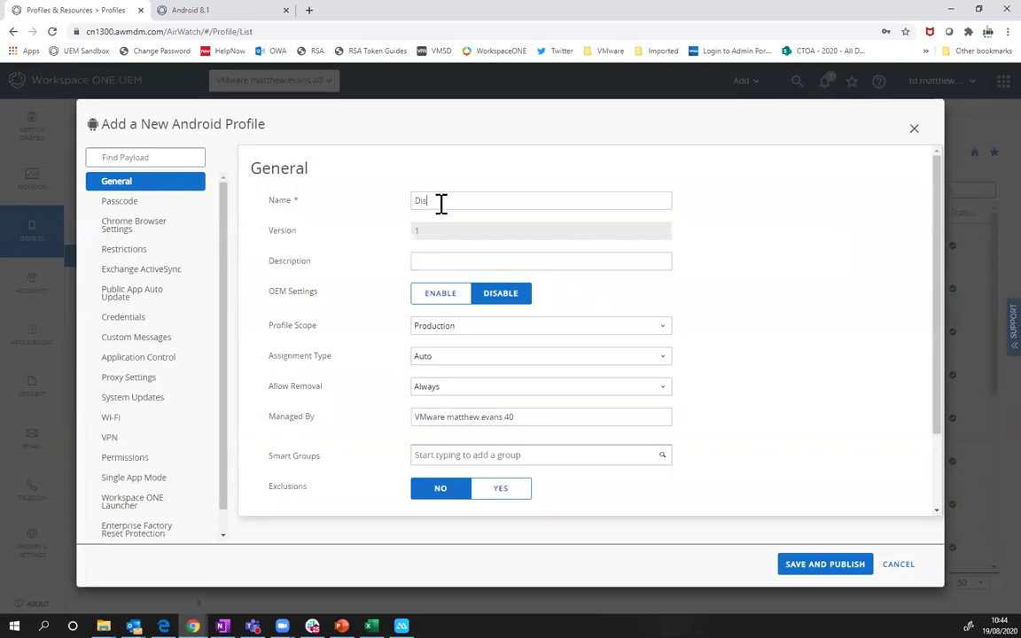
pyautogui.write('able System Apps')
# - Assign the profile to the Google Nexus smart group
pyautogui.scroll(-1, 436, 266)
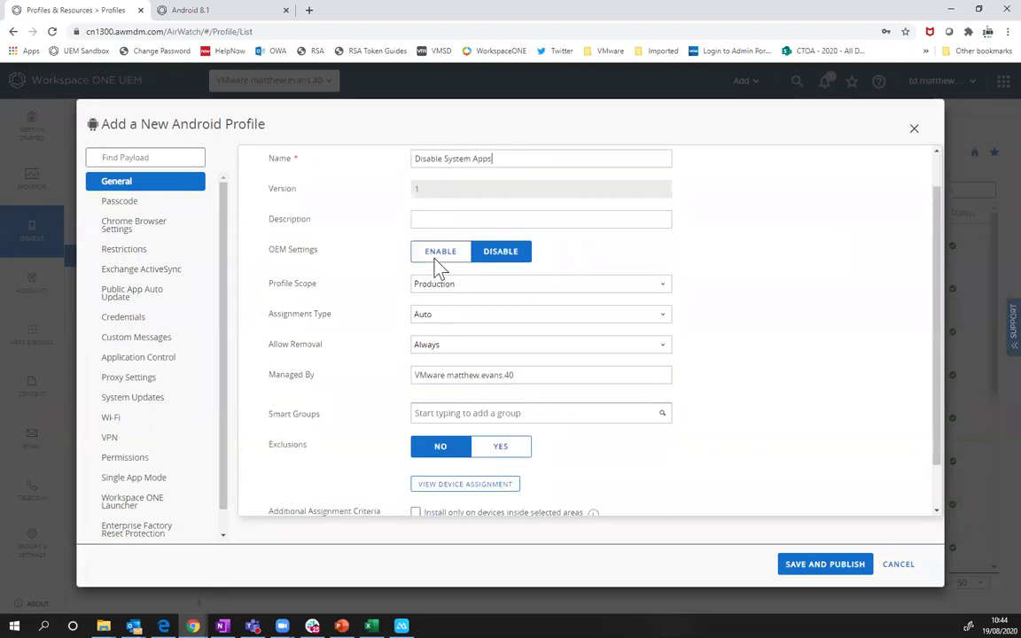
pyautogui.click(387, 382)
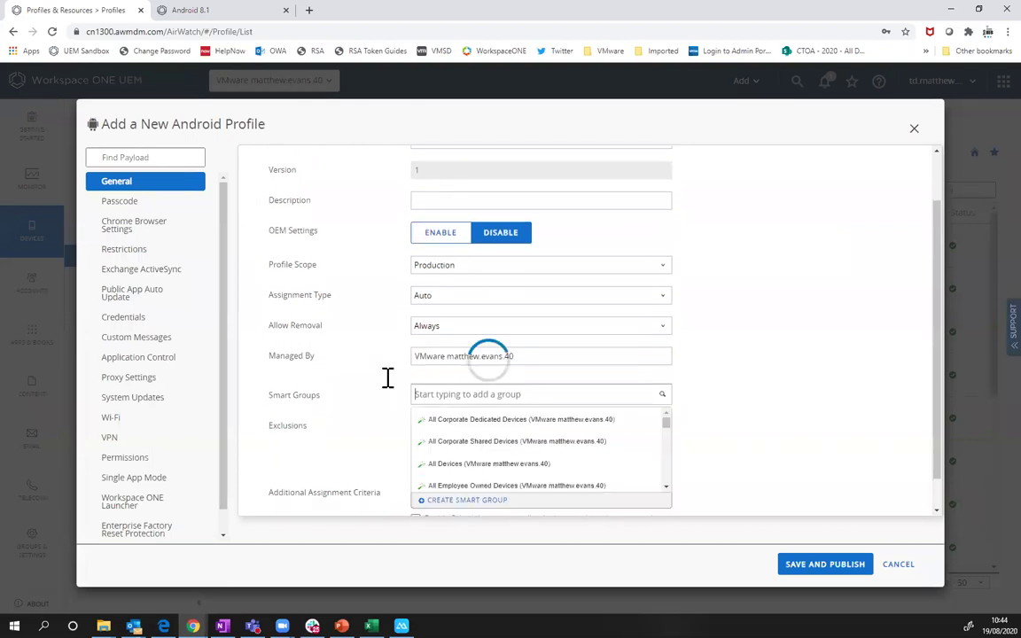
pyautogui.write('Googl')
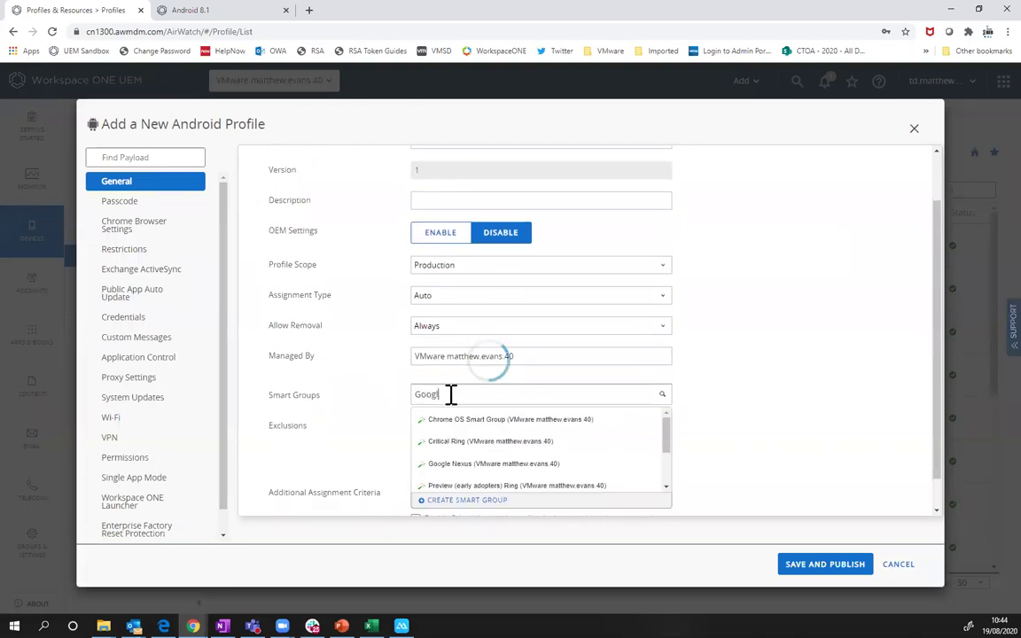
pyautogui.write('e Ne')
pyautogui.click(467, 421)
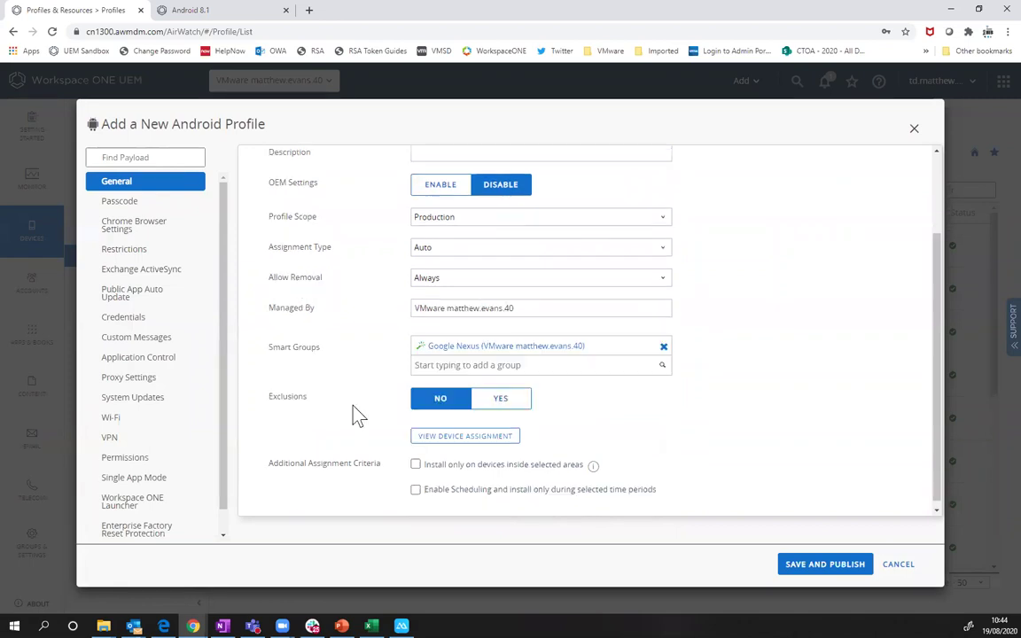
pyautogui.scroll(2, 424, 367)
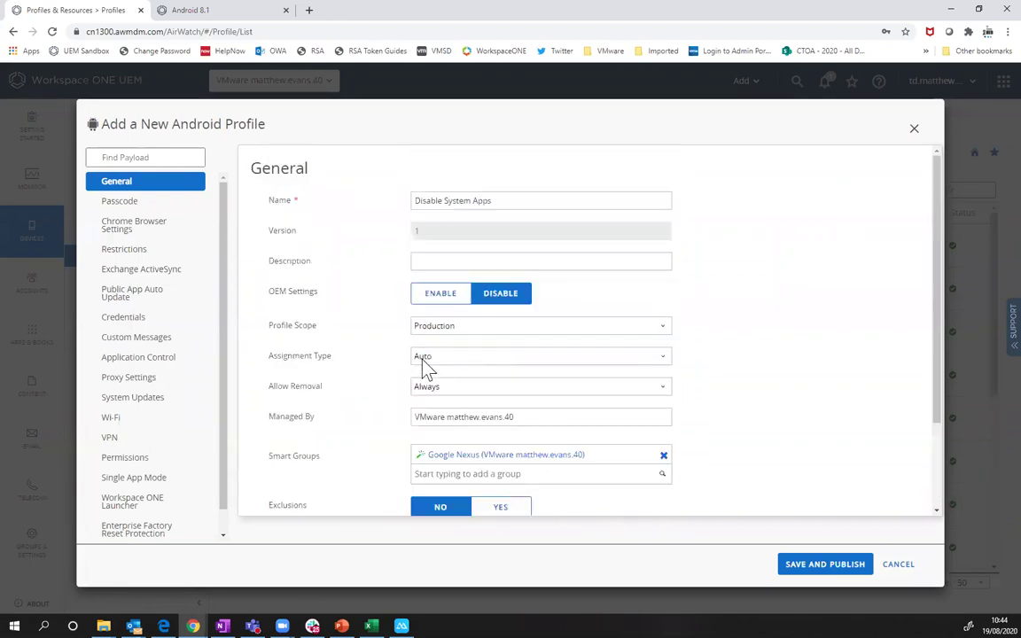
# - Add the Application Control payload to the profile with access to blacklisted apps disabled
pyautogui.scroll(-1, 164, 391)
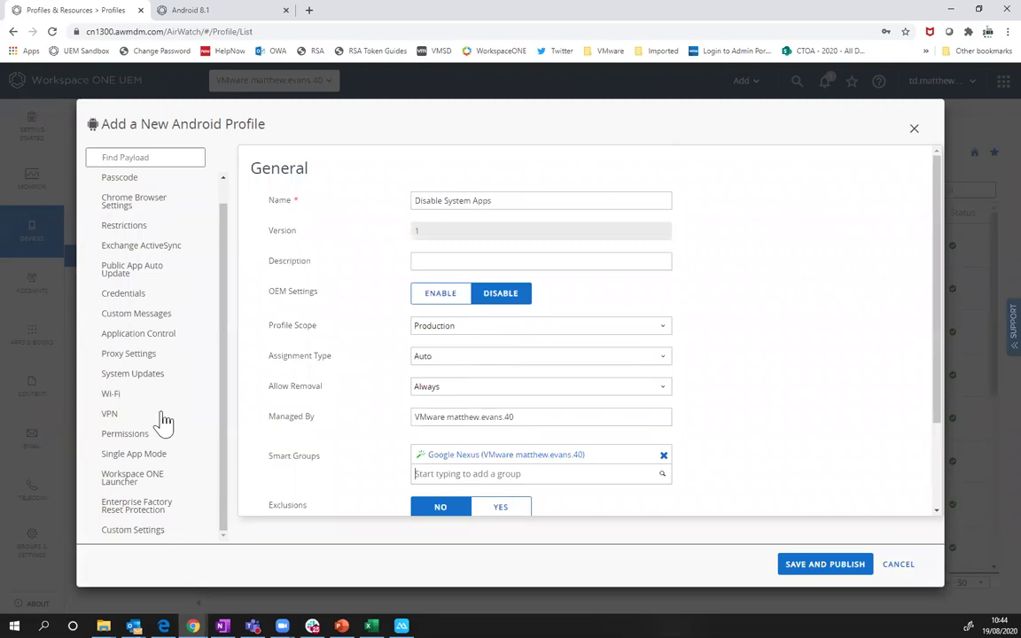
pyautogui.click(156, 342)
pyautogui.click(530, 292)
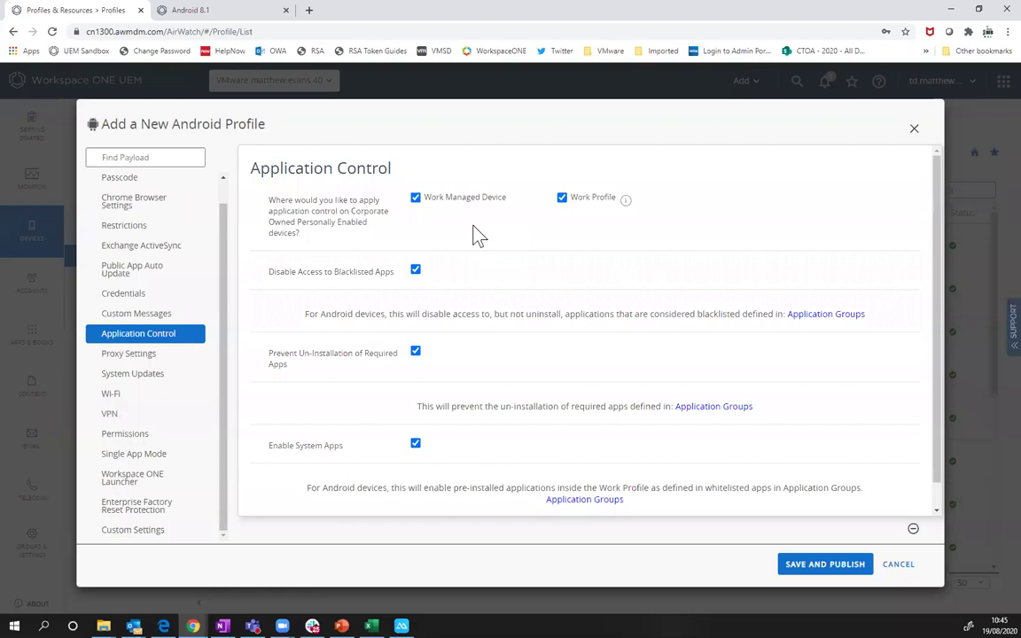
pyautogui.scroll(-1, 528, 255)
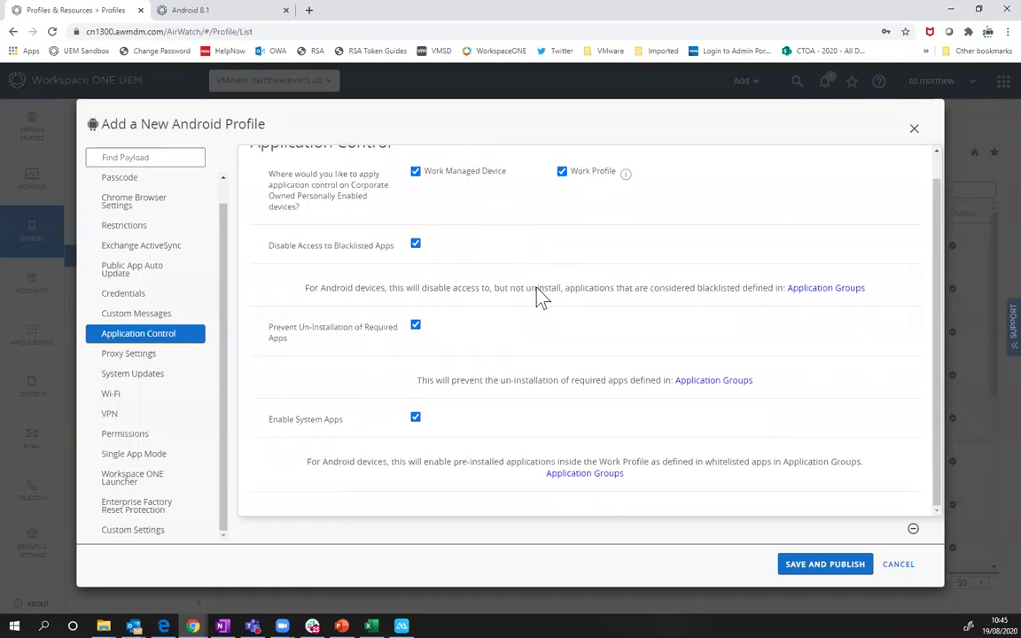
# - Save and publish the profile to its assigned device, and switch to the mirrored phone in ApowerMirror
pyautogui.click(817, 577)
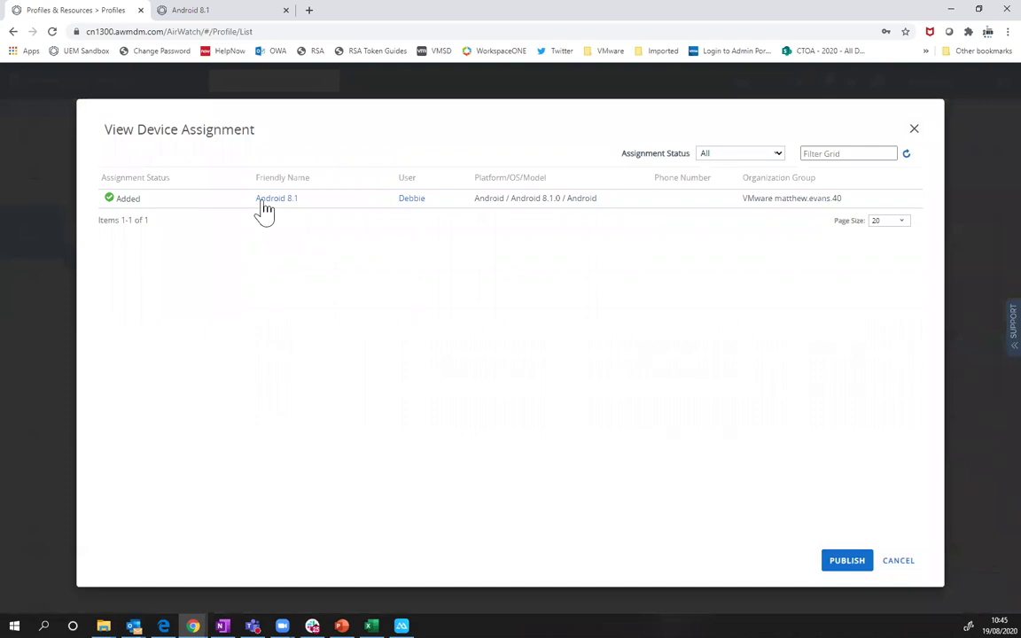
pyautogui.click(844, 562)
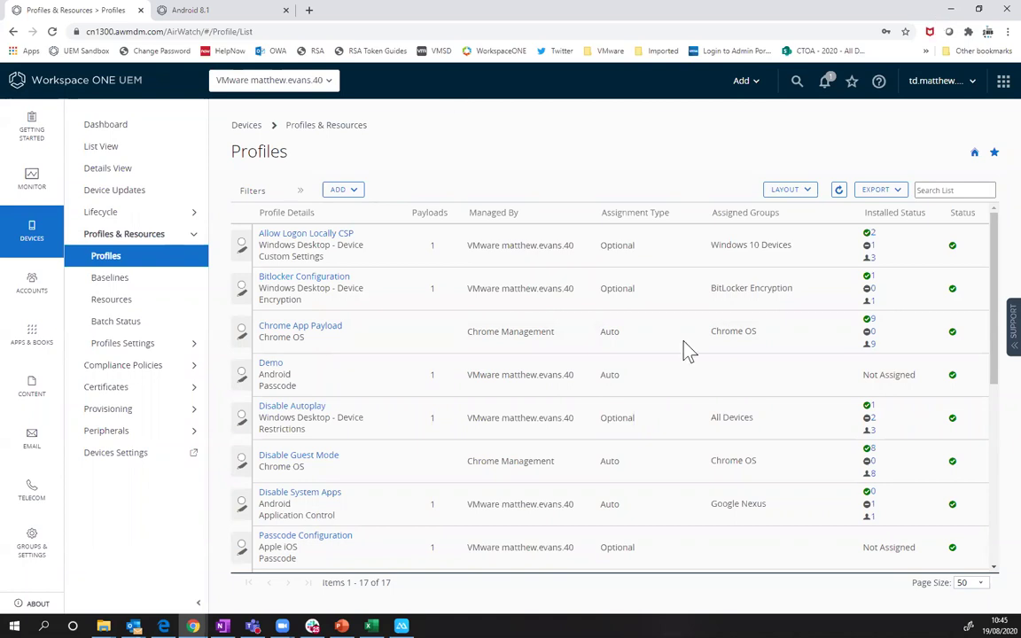
pyautogui.hotkey('alt', 'Tab')
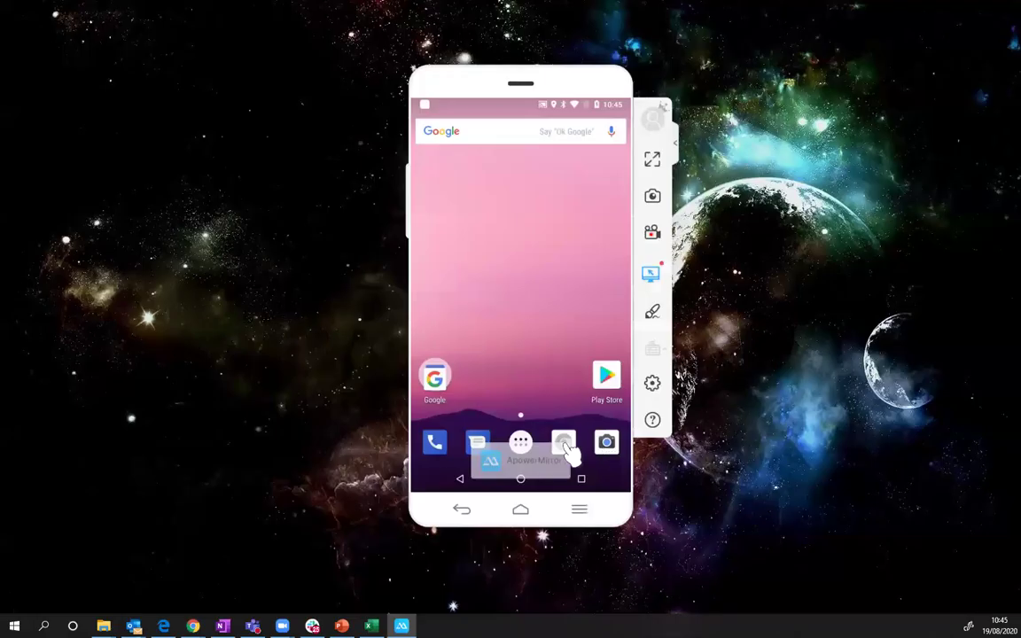